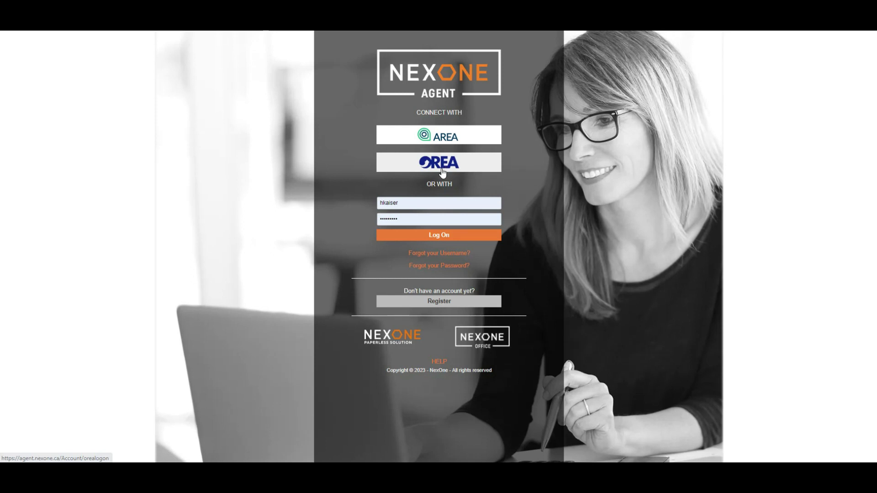
- Sign in to NexOne Agent with the account username and password
{"action": "left_click", "coordinate": [427, 237]}
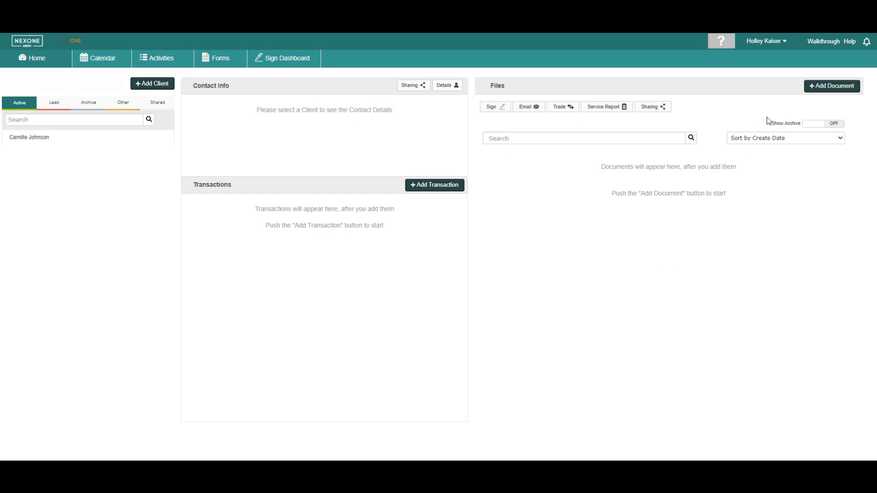
- Open Account from the user name menu at the top right
{"action": "left_click", "coordinate": [784, 44]}
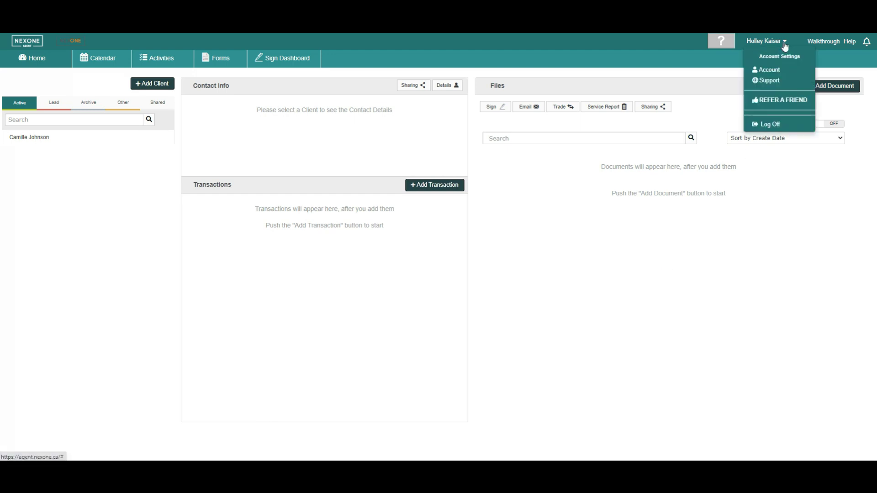
{"action": "left_click", "coordinate": [785, 74]}
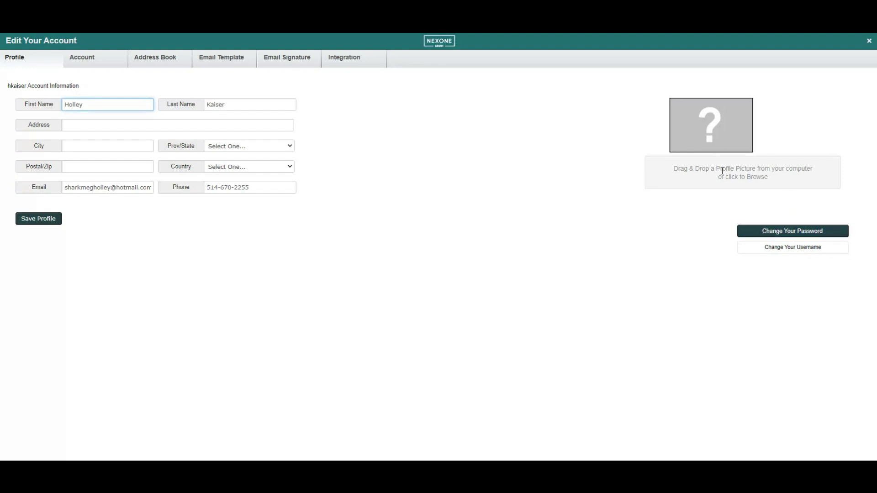
- On the Account tab, try the service report and location sharing options, leaving both unchanged
{"action": "left_click", "coordinate": [95, 55]}
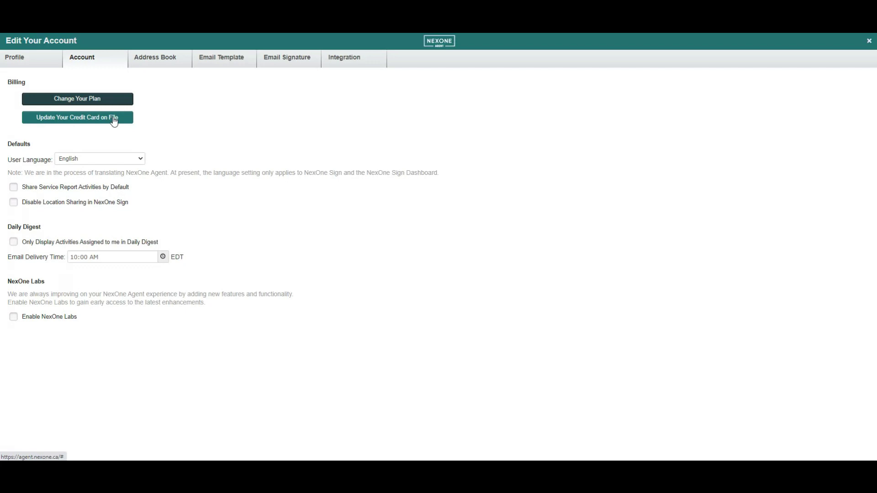
{"action": "left_click", "coordinate": [14, 188]}
{"action": "left_click", "coordinate": [14, 211]}
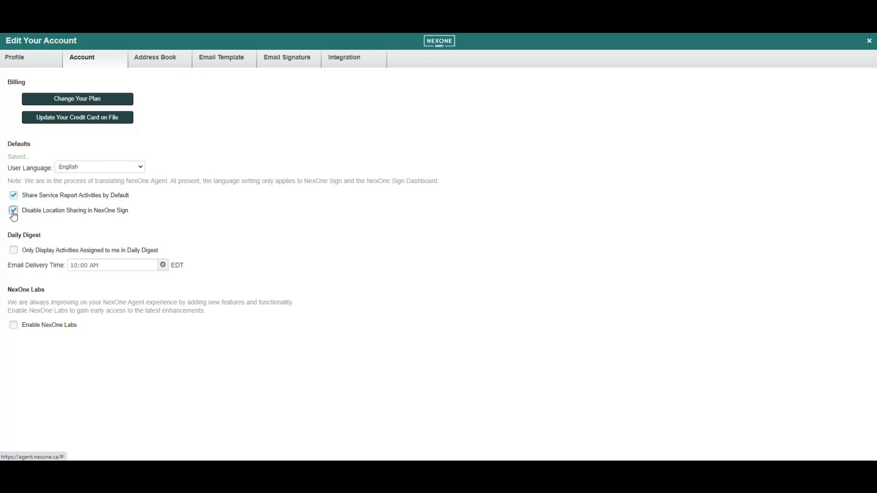
{"action": "left_click", "coordinate": [13, 211]}
{"action": "left_click", "coordinate": [13, 196]}
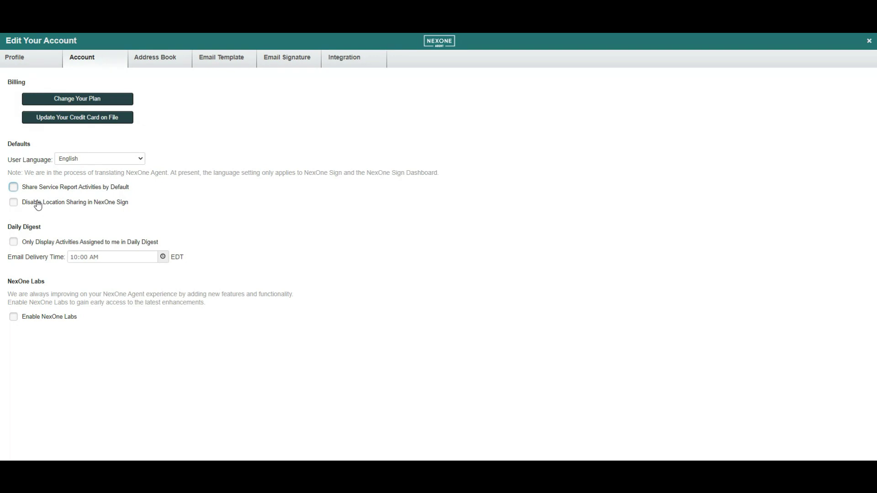
- Limit the 10:00 AM Daily Digest to my activities, enable NexOne Labs, and open Address Book
{"action": "left_click", "coordinate": [15, 242]}
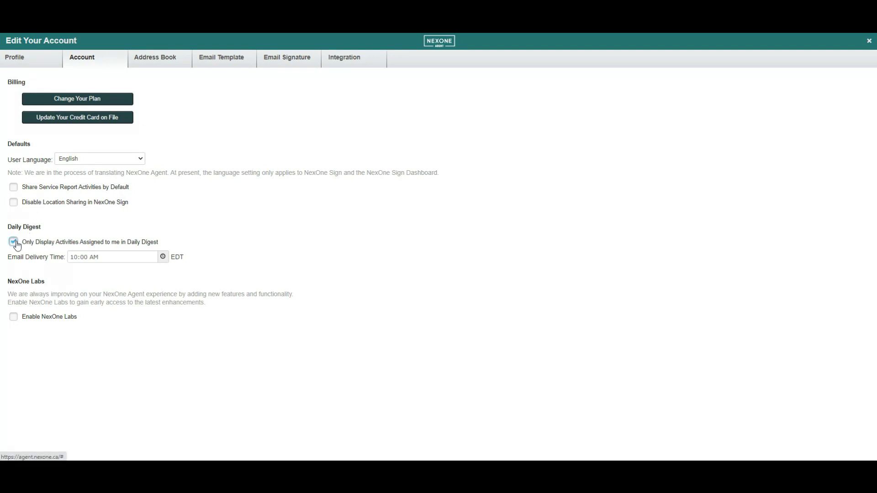
{"action": "left_click", "coordinate": [163, 257]}
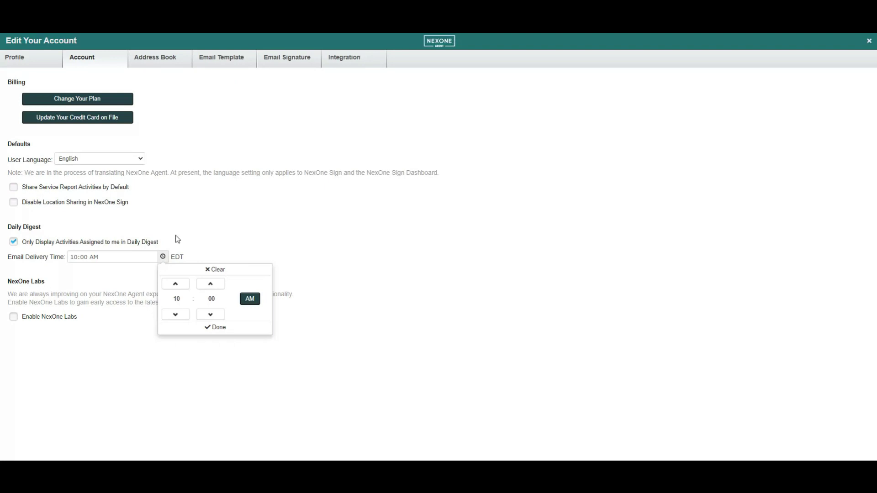
{"action": "left_click", "coordinate": [178, 239]}
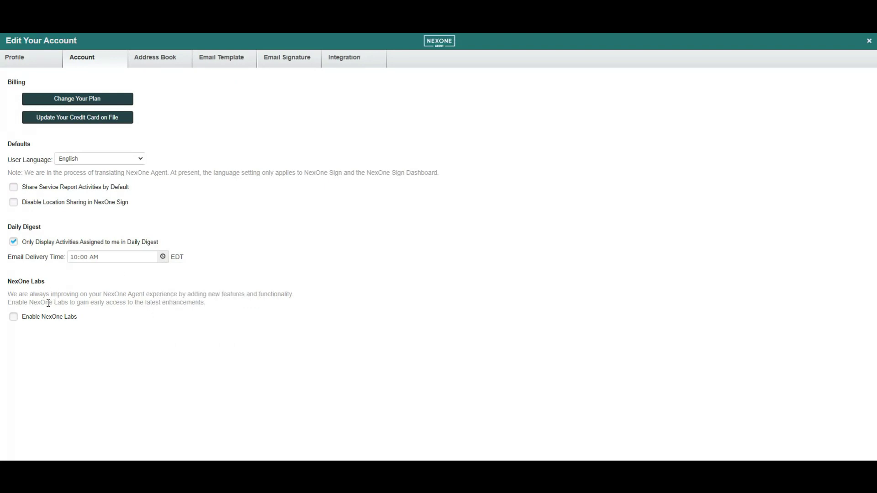
{"action": "left_click", "coordinate": [14, 317]}
{"action": "left_click", "coordinate": [164, 56]}
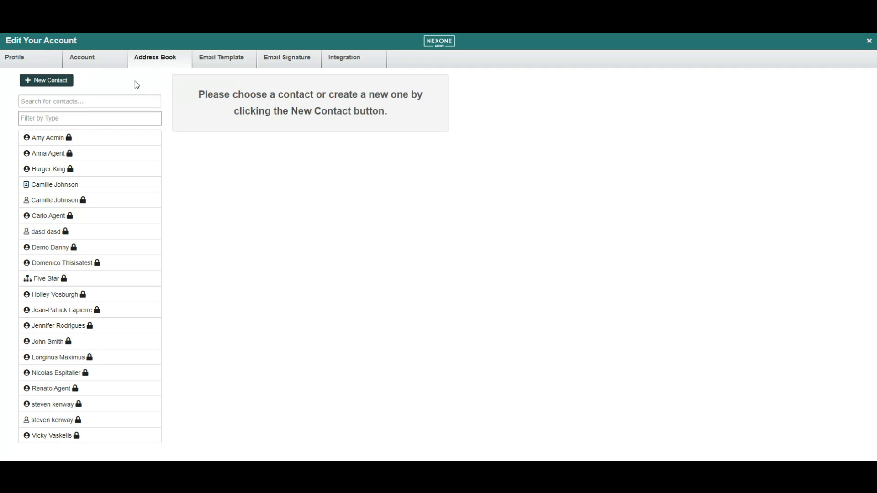
- Start a new contact and review its Type options, then go to Email Template settings
{"action": "left_click", "coordinate": [39, 83]}
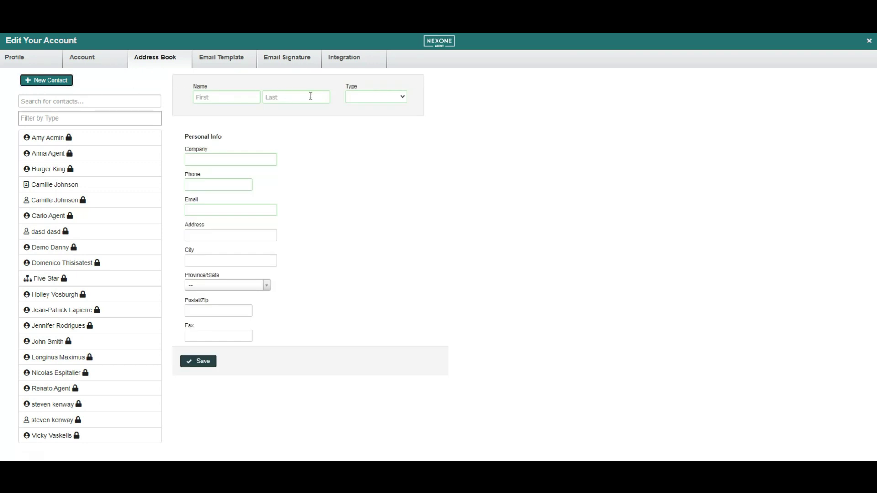
{"action": "left_click", "coordinate": [401, 97]}
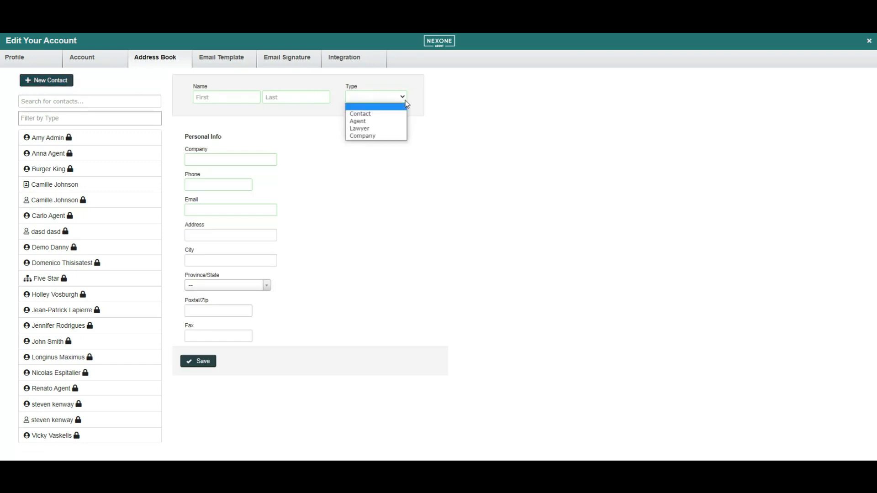
{"action": "left_click", "coordinate": [218, 57]}
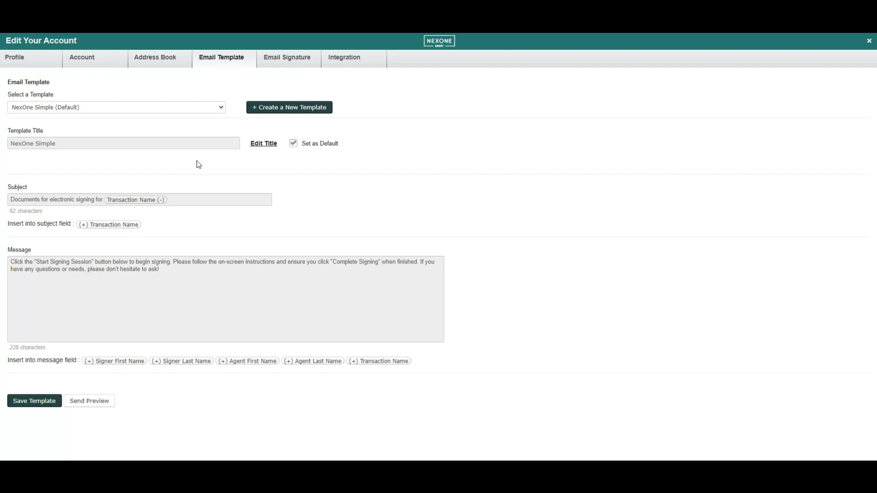
- Create a new blank email template, then go to the Email Signature settings
{"action": "left_click", "coordinate": [302, 111]}
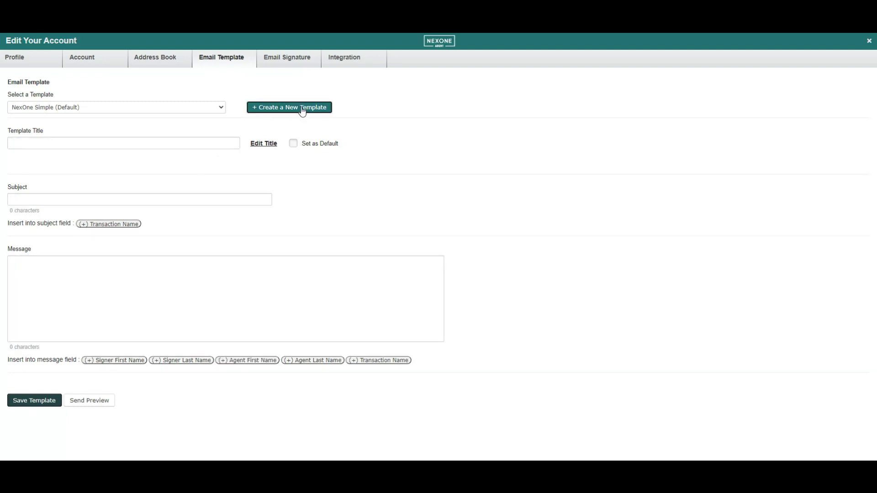
{"action": "left_click", "coordinate": [286, 58]}
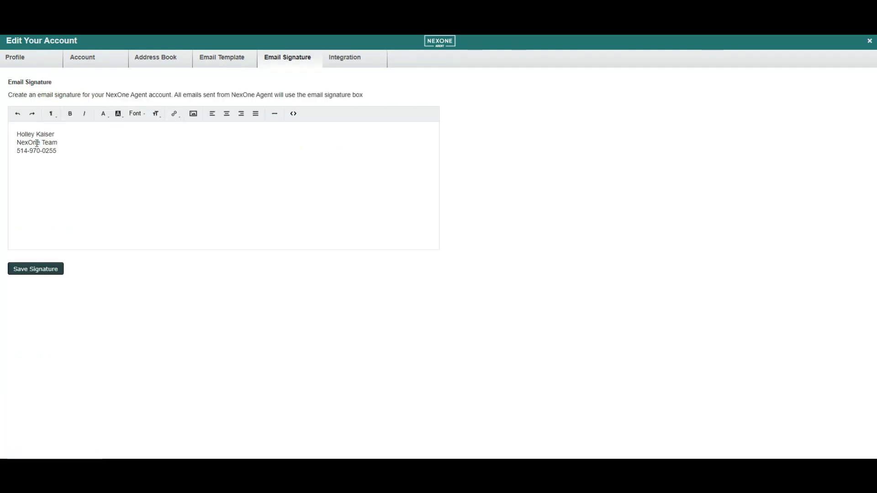
- Save the email signature without inserting an image, then go to the Integration settings
{"action": "left_click", "coordinate": [58, 150]}
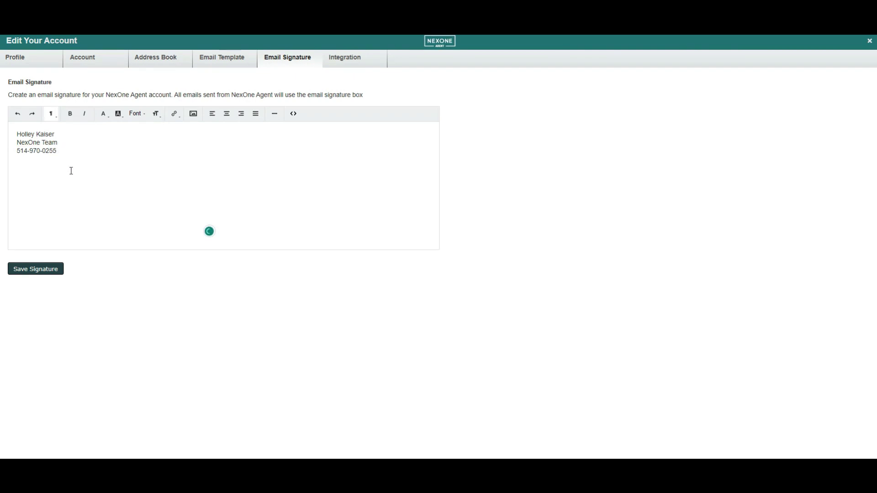
{"action": "left_click", "coordinate": [193, 114]}
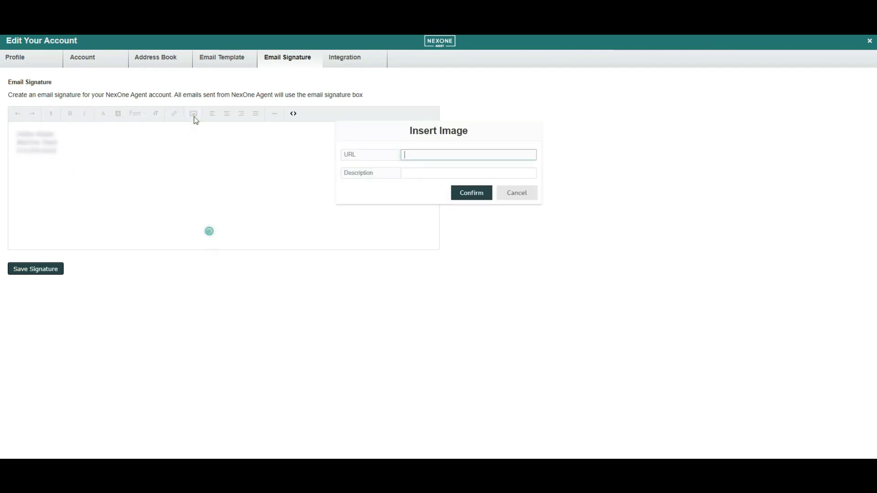
{"action": "left_click", "coordinate": [503, 195]}
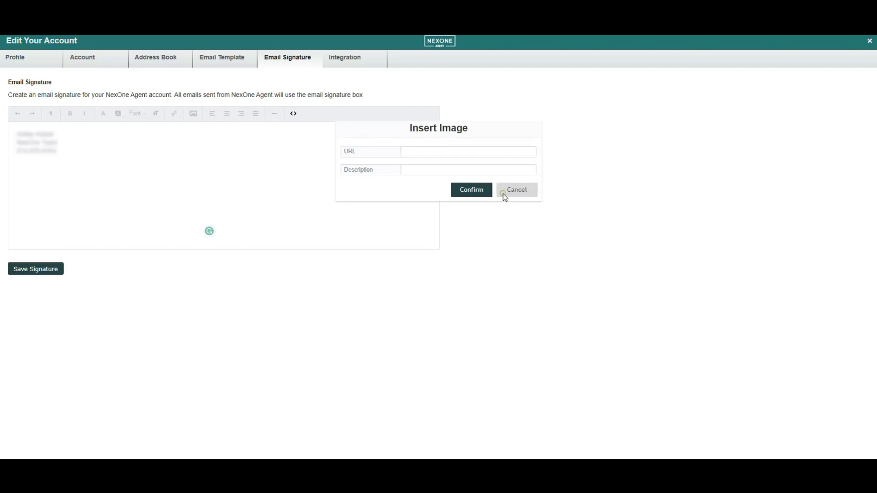
{"action": "left_click", "coordinate": [42, 269]}
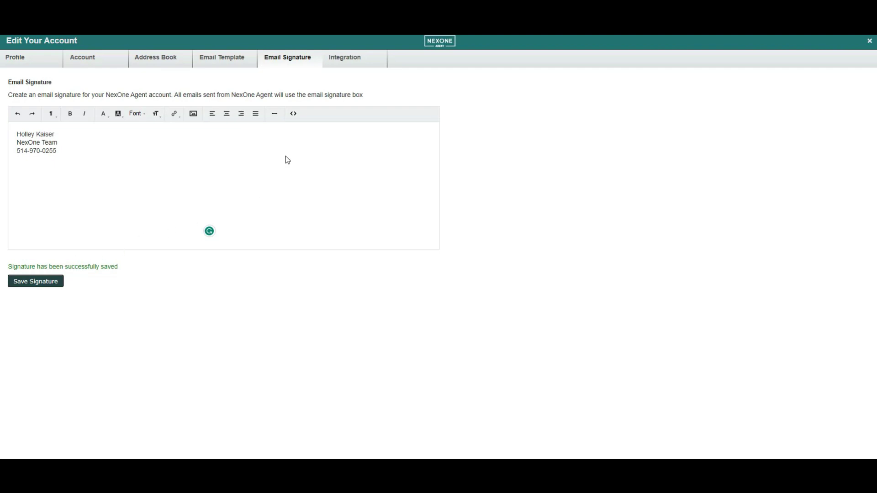
{"action": "left_click", "coordinate": [347, 62]}
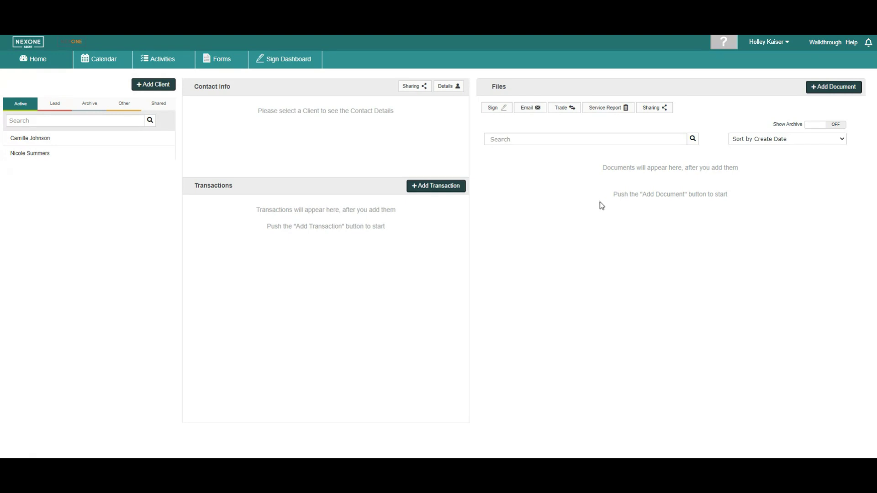
- Show the Calendar week of Apr 30 – May 6 2023
{"action": "left_click", "coordinate": [101, 59]}
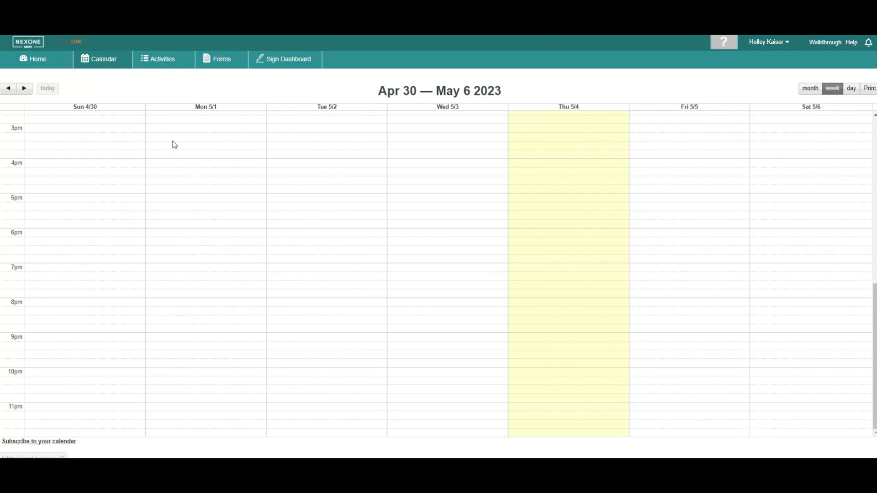
- Start and discard an event on Thu 5/4 at 4:15 PM, then show the Activity List
{"action": "left_click", "coordinate": [510, 175]}
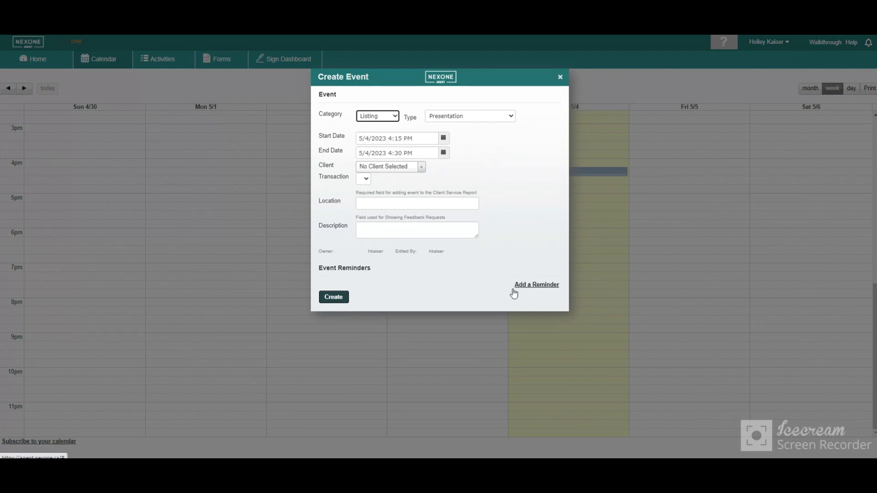
{"action": "left_click", "coordinate": [561, 77]}
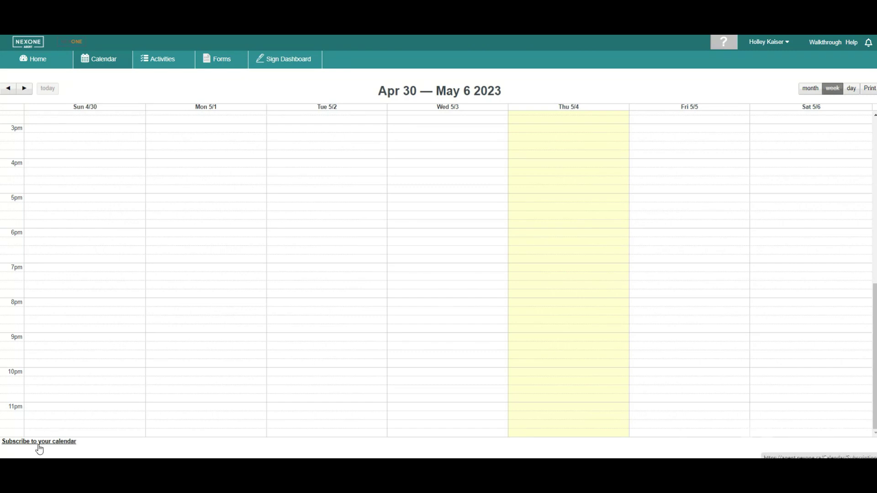
{"action": "left_click", "coordinate": [155, 62]}
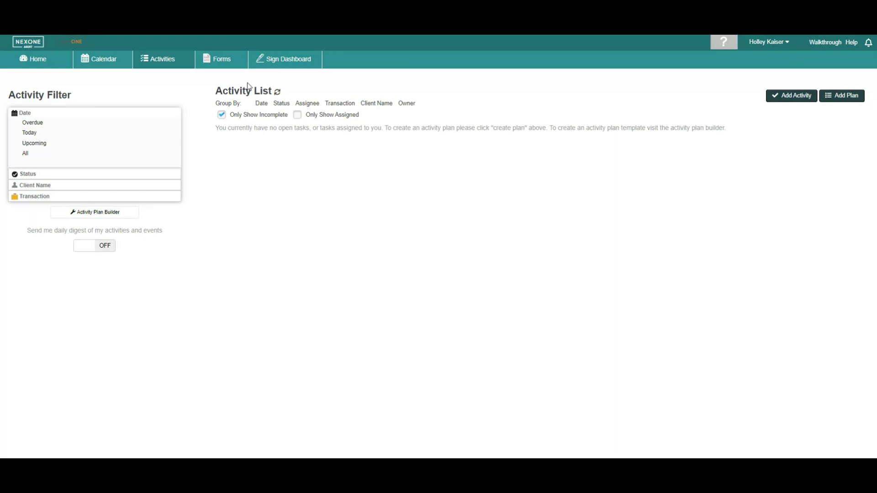
- Search the forms library for 'agreement'
{"action": "left_click", "coordinate": [227, 63]}
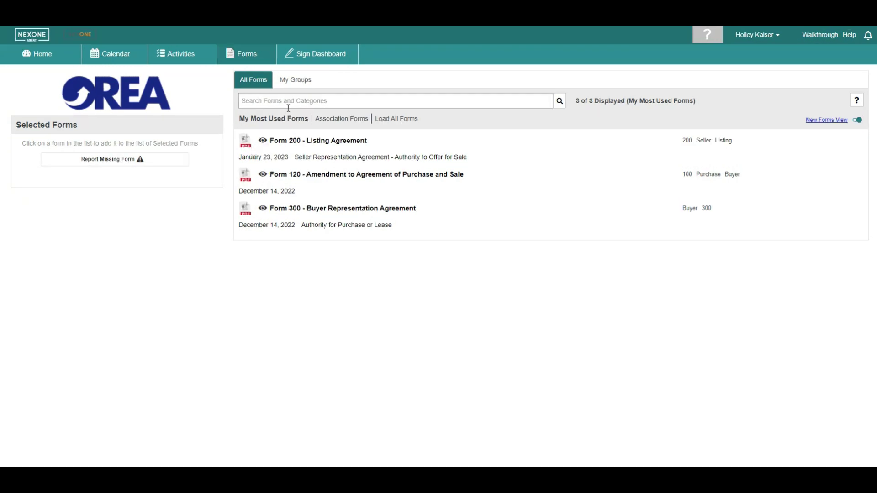
{"action": "left_click", "coordinate": [294, 98]}
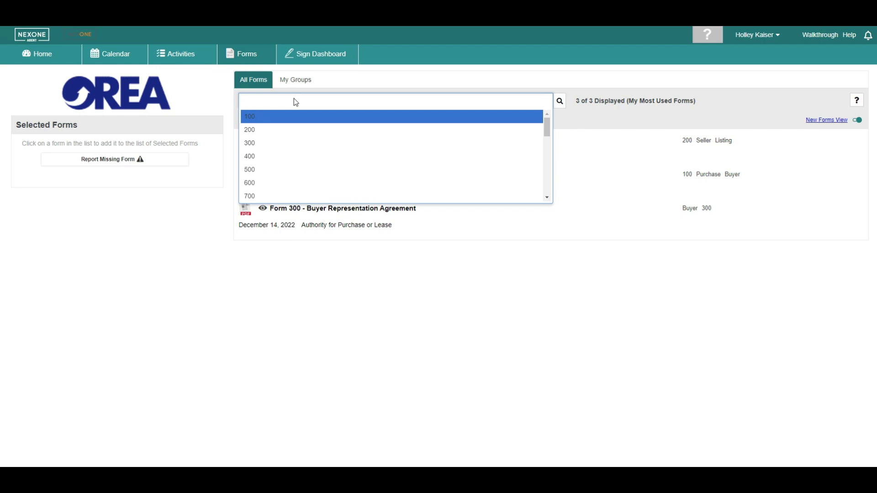
{"action": "type", "text": "agreement"}
{"action": "key", "text": "Return"}
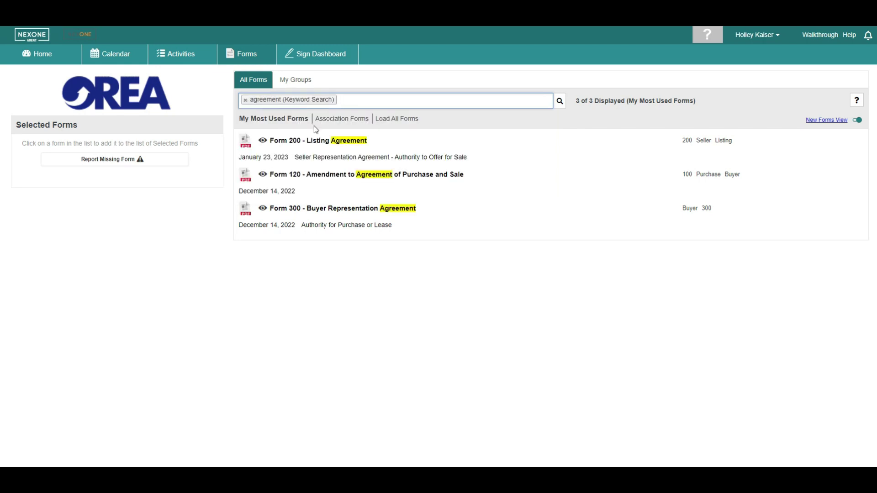
- Select Form 200 Listing Agreement and Form 120 Amendment and start populating them with property data
{"action": "left_click", "coordinate": [296, 153]}
{"action": "left_click", "coordinate": [300, 184]}
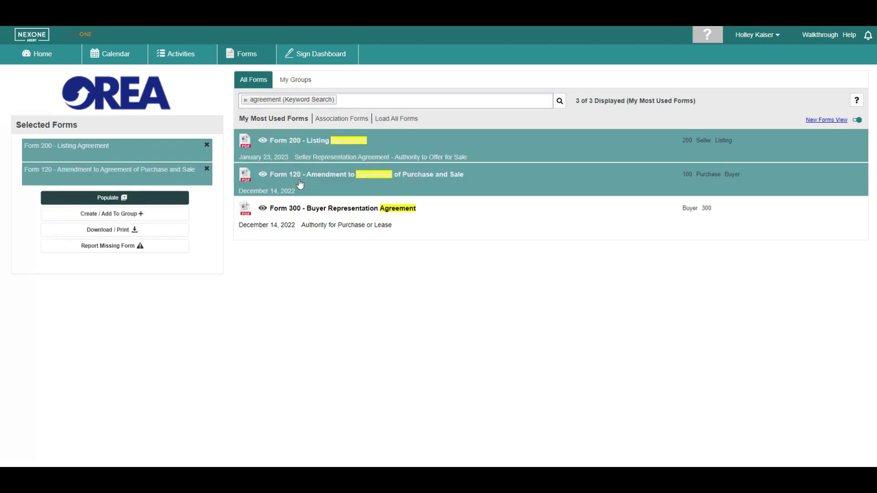
{"action": "left_click", "coordinate": [128, 216]}
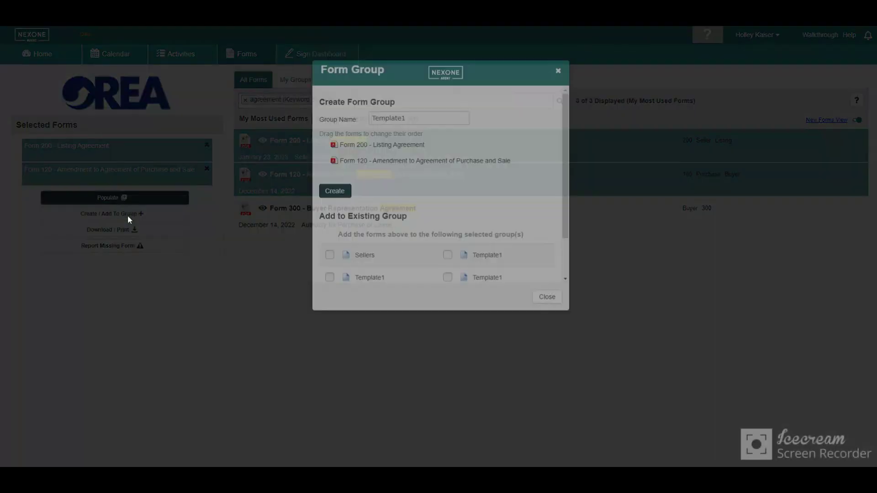
{"action": "left_click", "coordinate": [558, 161]}
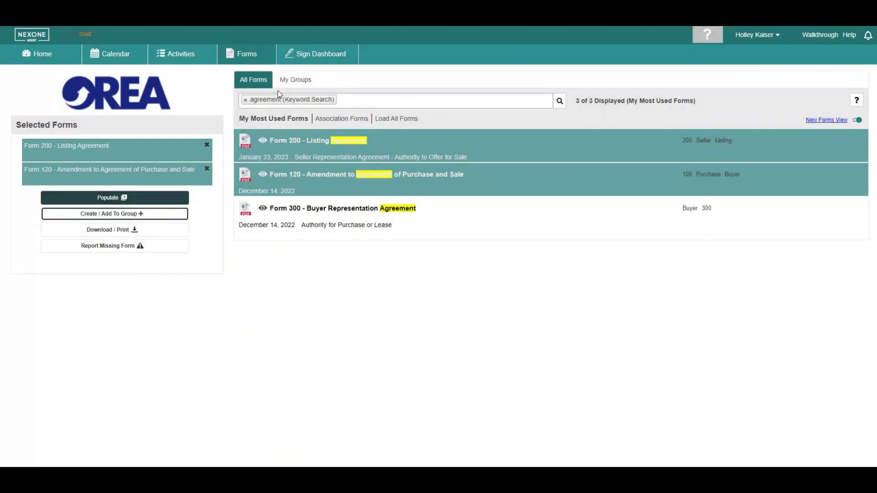
{"action": "left_click", "coordinate": [245, 100]}
{"action": "left_click", "coordinate": [138, 202]}
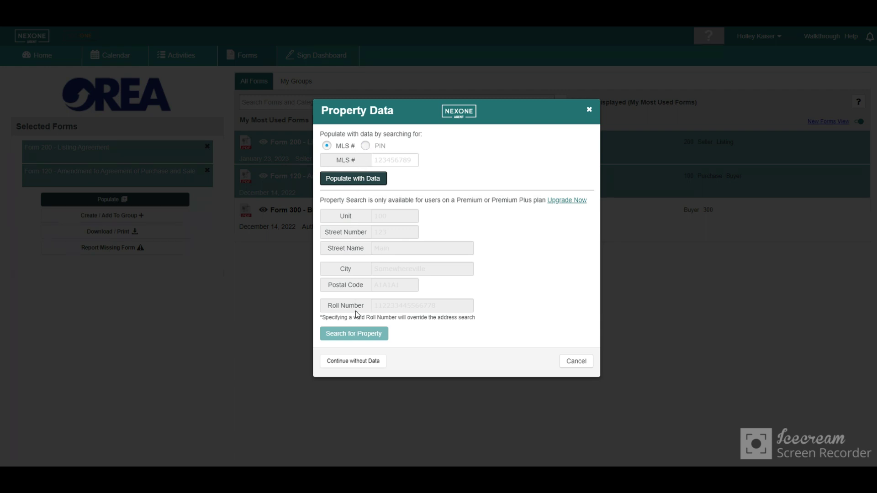
- Open both forms without property data and load Clauses and Phrases for Form 120's Insert field
{"action": "left_click", "coordinate": [361, 361]}
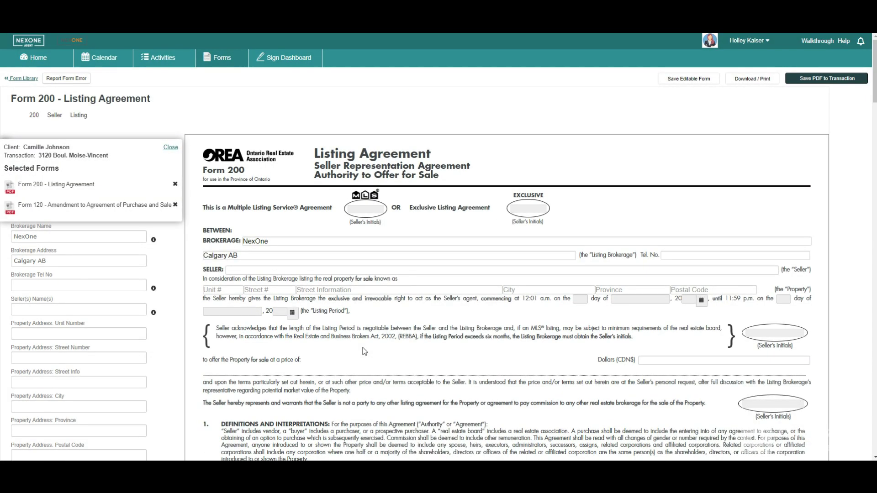
{"action": "left_click", "coordinate": [170, 147]}
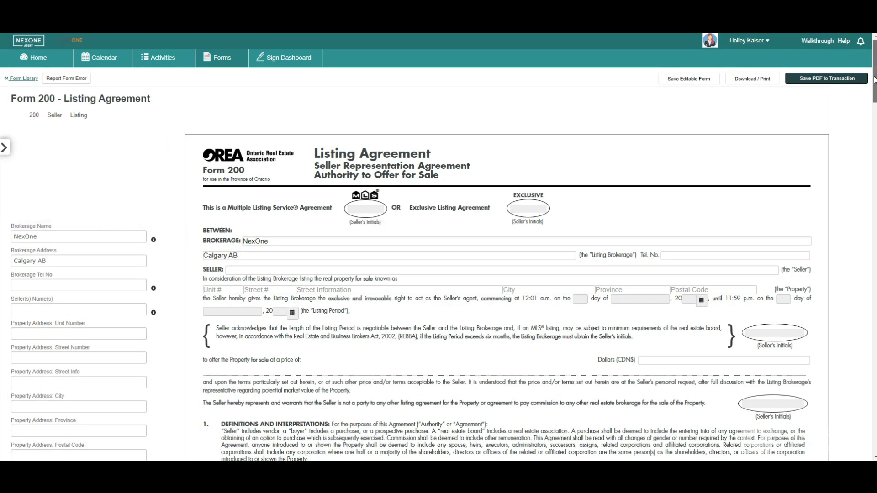
{"action": "left_click_drag", "start_coordinate": [873, 80], "coordinate": [868, 335]}
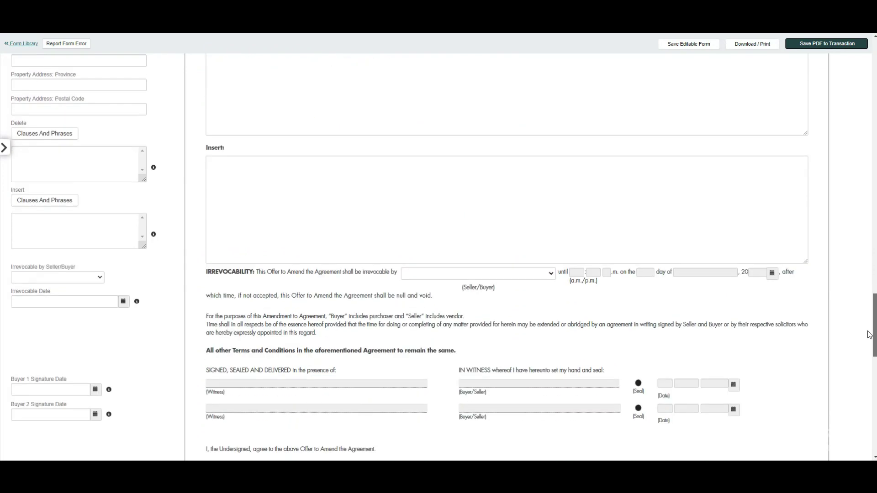
{"action": "left_click", "coordinate": [48, 201]}
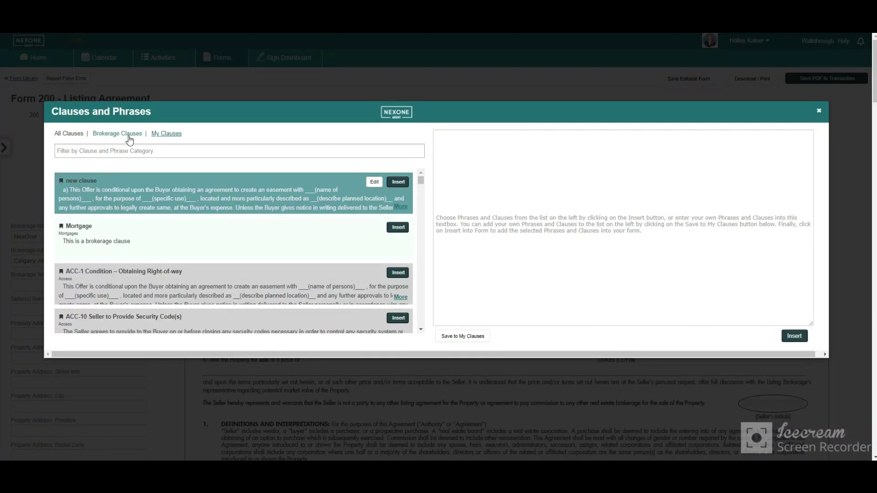
- Browse the Brokerage Clauses and My Clauses lists, then insert the chosen clauses into the form
{"action": "left_click", "coordinate": [128, 137]}
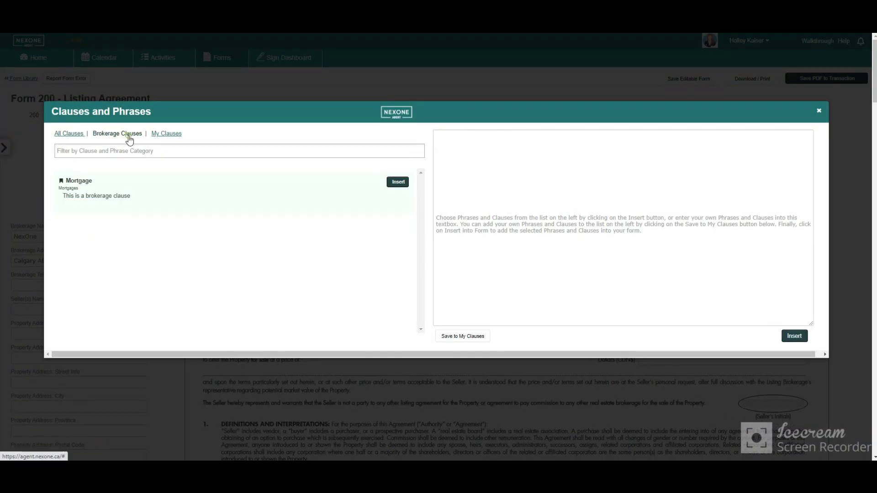
{"action": "left_click", "coordinate": [163, 136]}
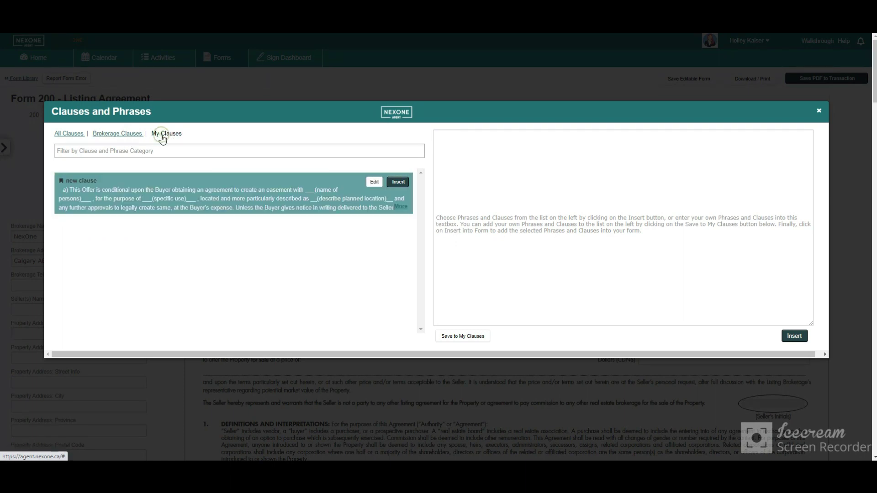
{"action": "left_click", "coordinate": [490, 160]}
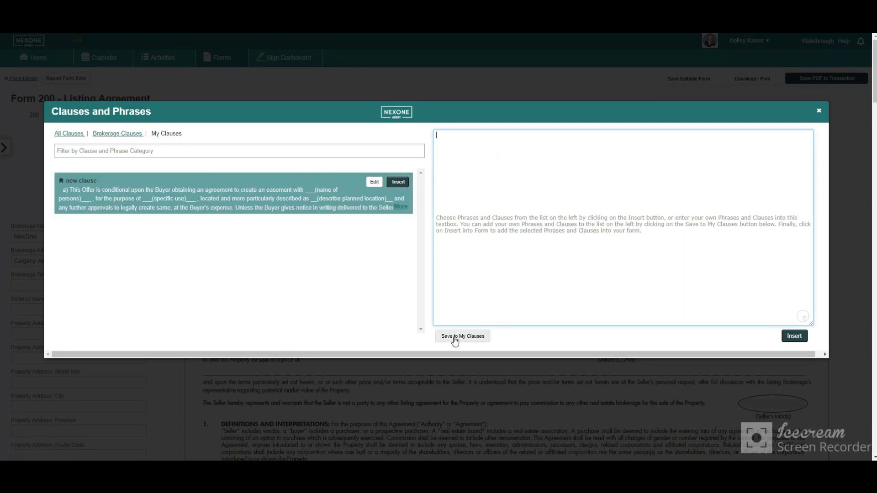
{"action": "left_click", "coordinate": [795, 337]}
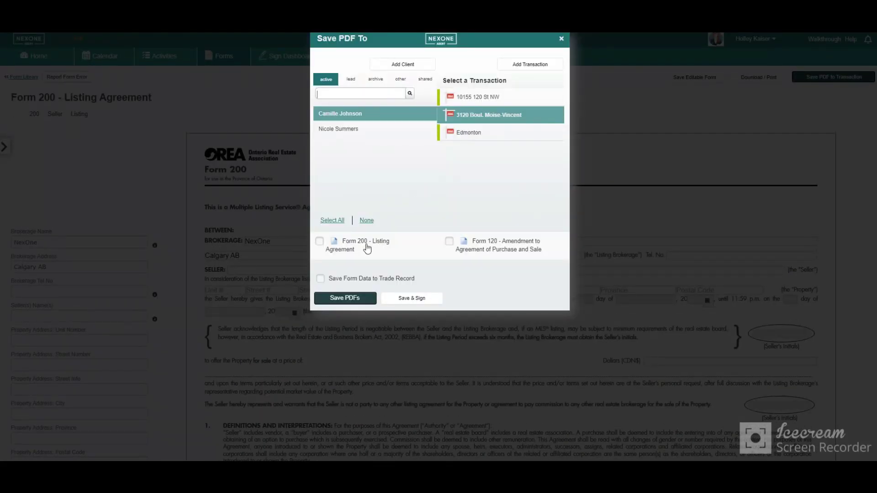
- Save Form 200 and Form 120 as PDFs, with Save Form Data to Trade Record ticked
{"action": "left_click", "coordinate": [319, 241]}
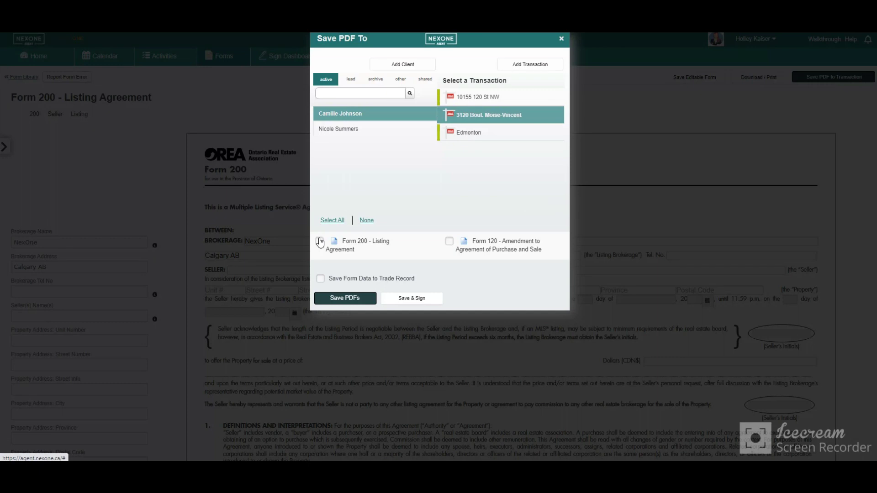
{"action": "left_click", "coordinate": [450, 242]}
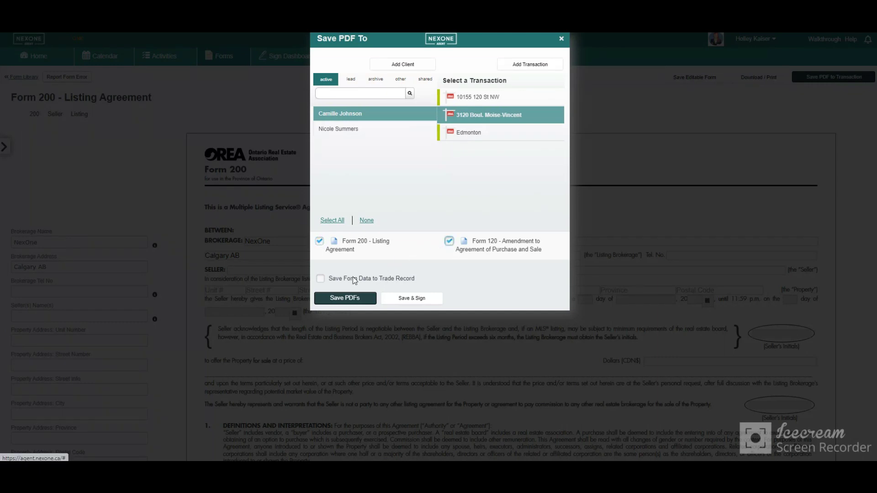
{"action": "left_click", "coordinate": [322, 280]}
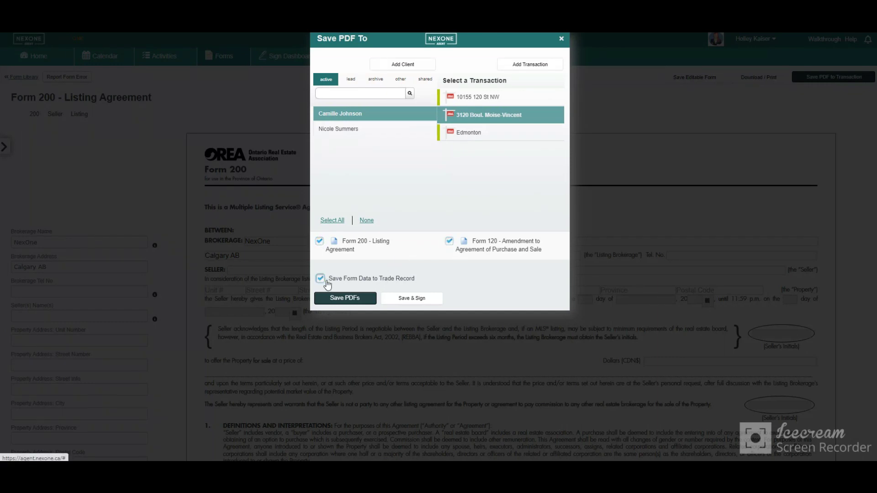
{"action": "left_click", "coordinate": [328, 298]}
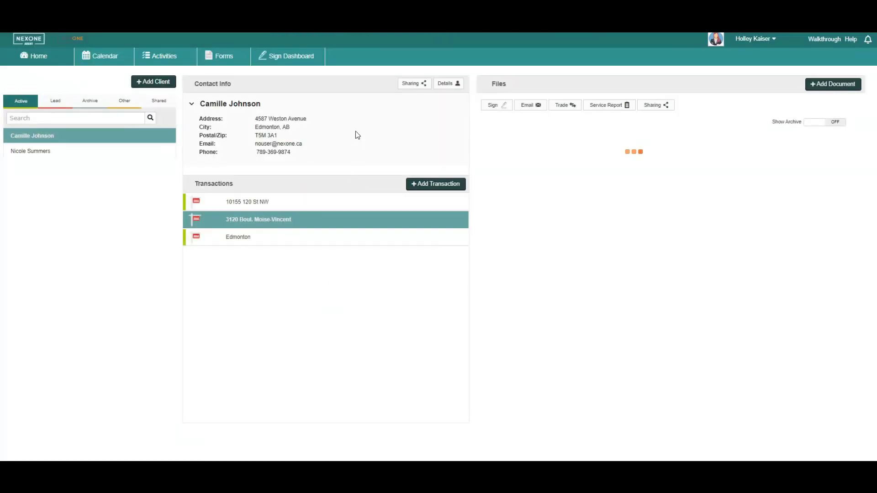
- Go to the signing dashboard, start a new client, then close the Add a Client form
{"action": "left_click", "coordinate": [290, 57]}
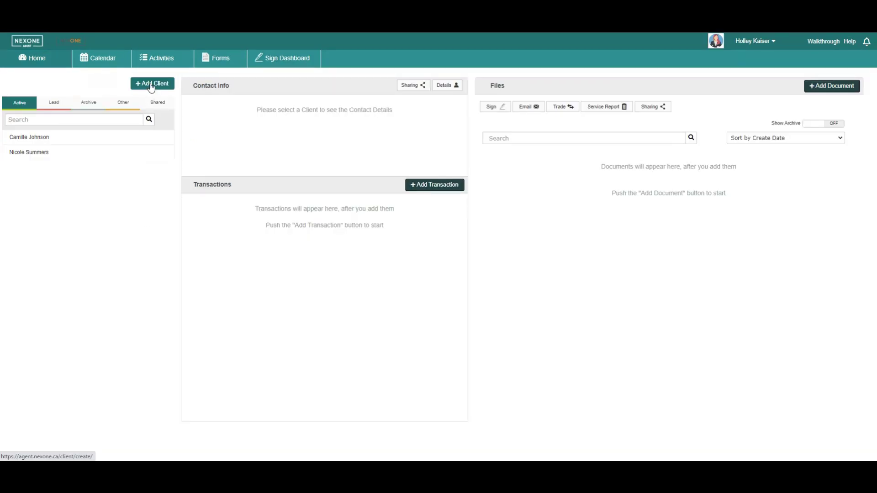
{"action": "left_click", "coordinate": [151, 85]}
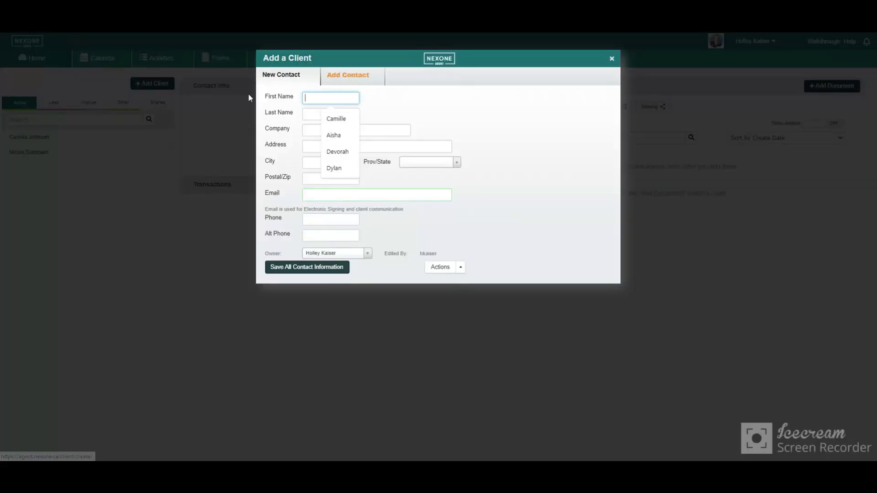
{"action": "left_click", "coordinate": [614, 63]}
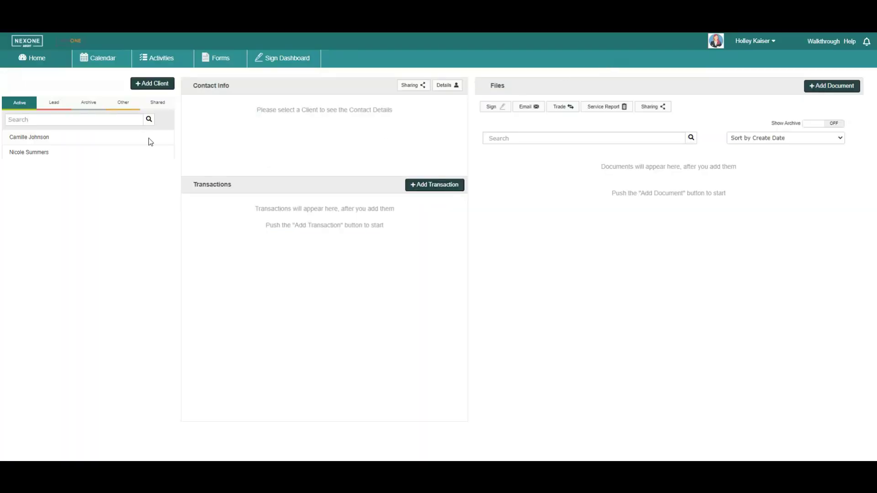
- Browse the Lead, Archive and Other client lists
{"action": "left_click", "coordinate": [54, 105]}
{"action": "left_click", "coordinate": [89, 108]}
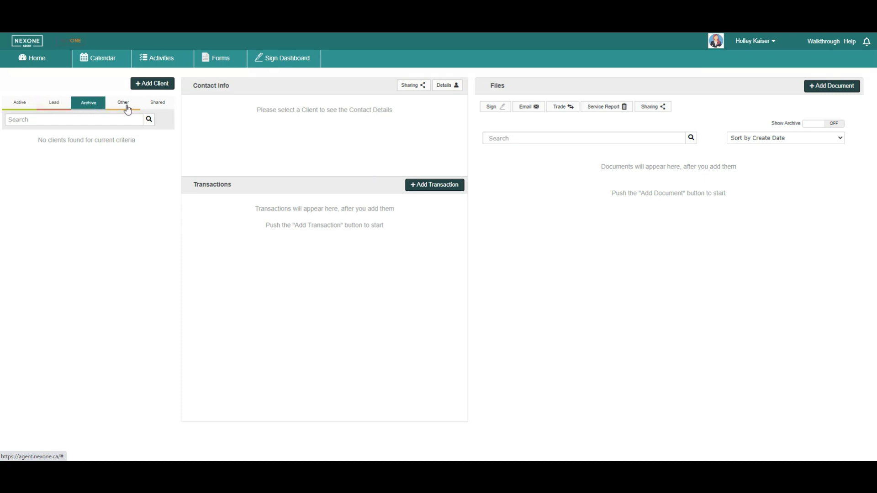
{"action": "left_click", "coordinate": [128, 109]}
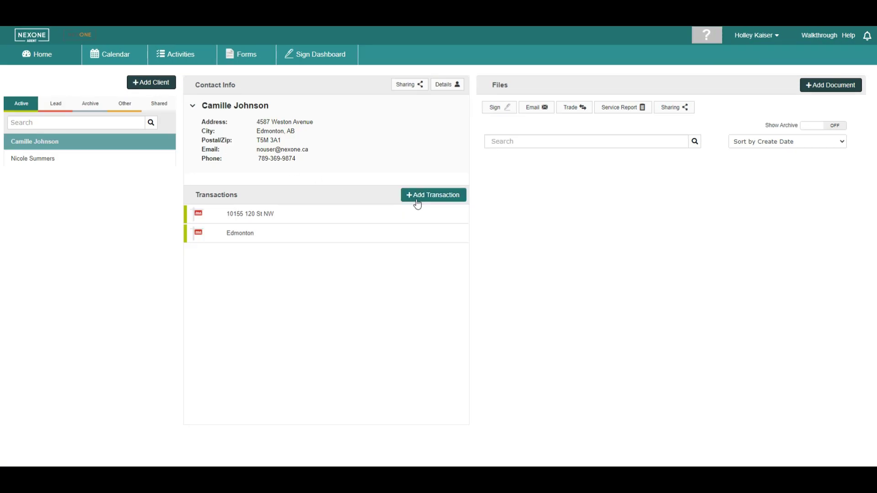
{"action": "left_click", "coordinate": [421, 195]}
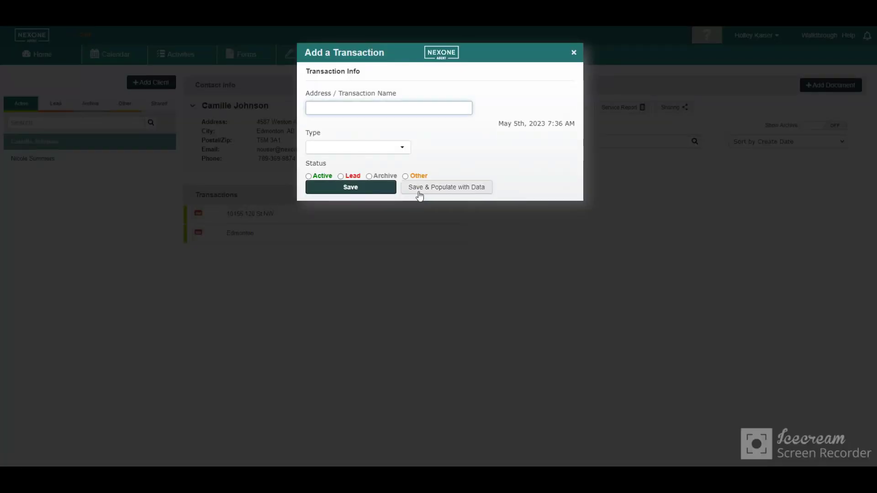
{"action": "left_click", "coordinate": [401, 149]}
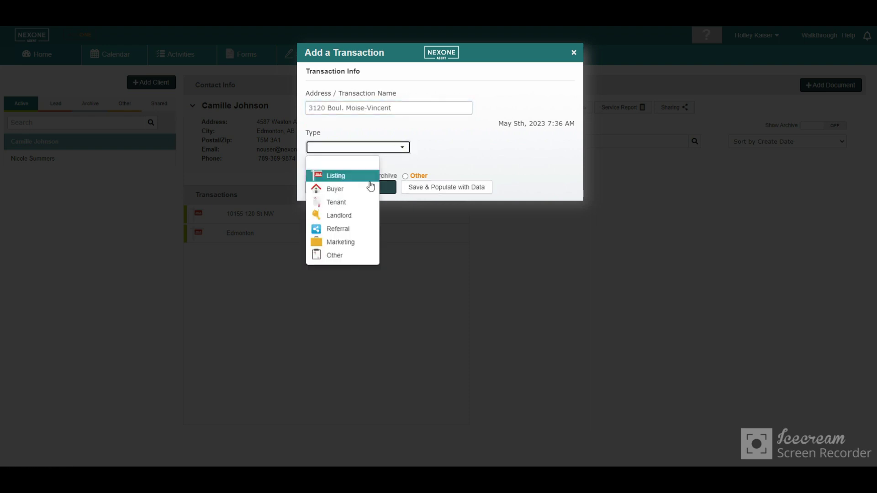
{"action": "left_click", "coordinate": [358, 178]}
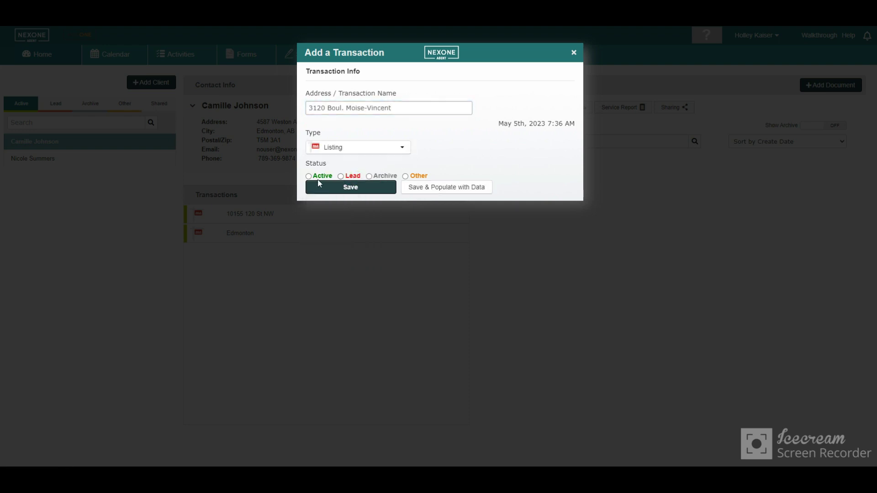
{"action": "left_click", "coordinate": [320, 177]}
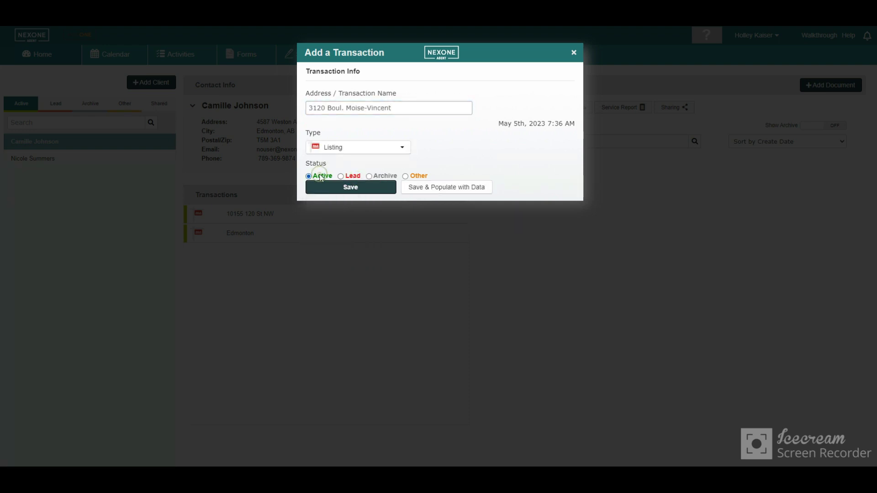
{"action": "left_click", "coordinate": [373, 191]}
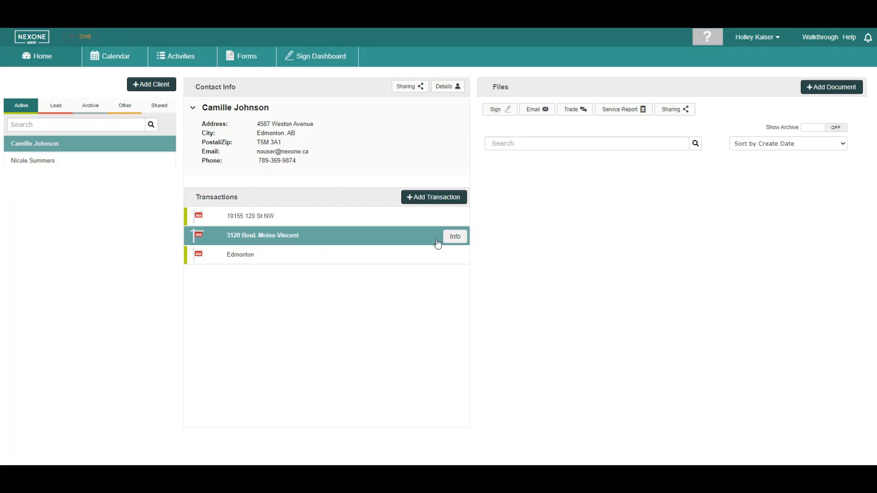
{"action": "left_click", "coordinate": [453, 240]}
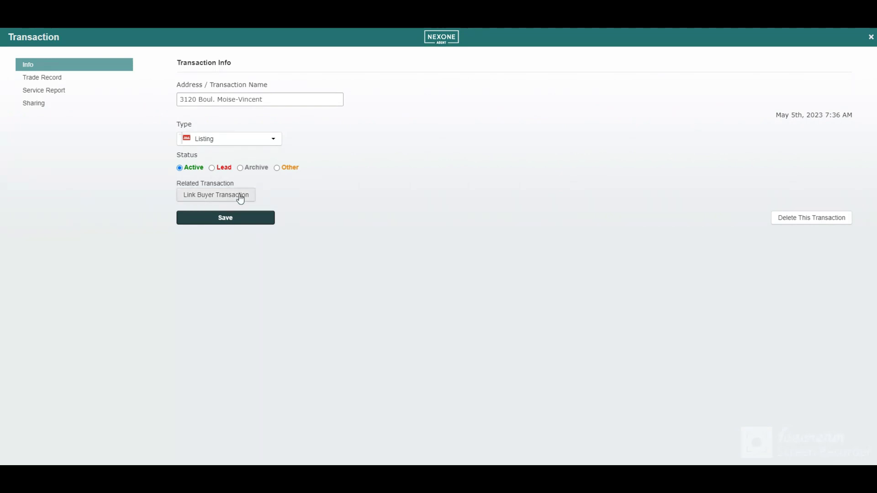
{"action": "left_click", "coordinate": [219, 200]}
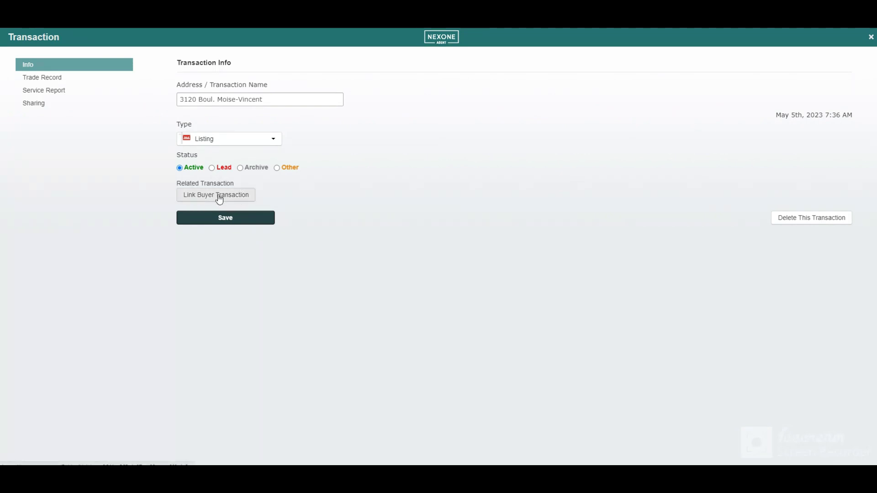
{"action": "left_click", "coordinate": [51, 82]}
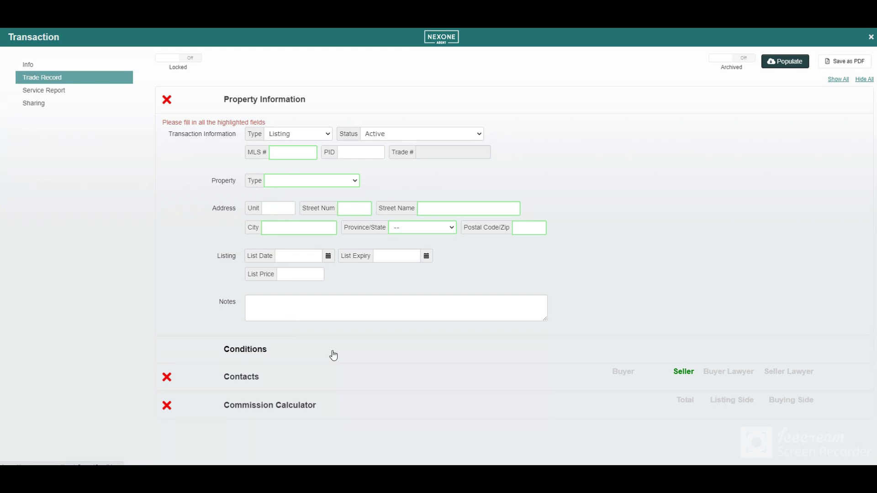
- Expand the Conditions, Contacts and Commission Calculator sections of the trade record
{"action": "left_click", "coordinate": [334, 355]}
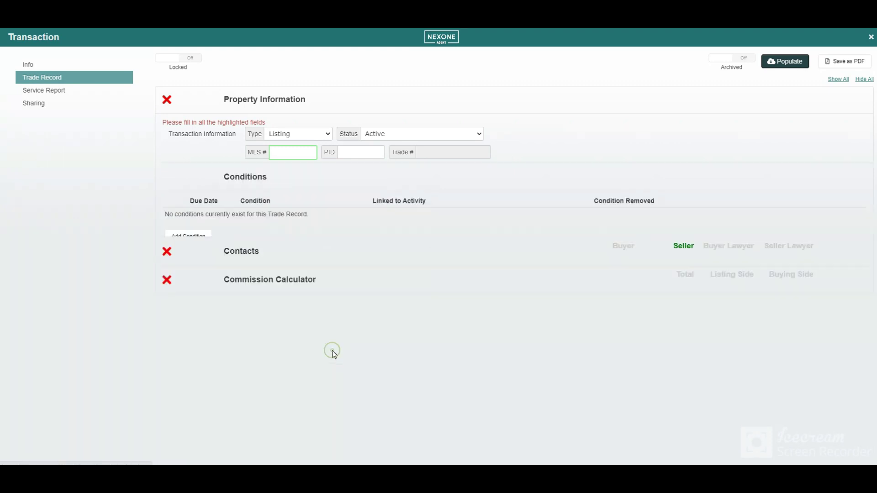
{"action": "left_click", "coordinate": [278, 220]}
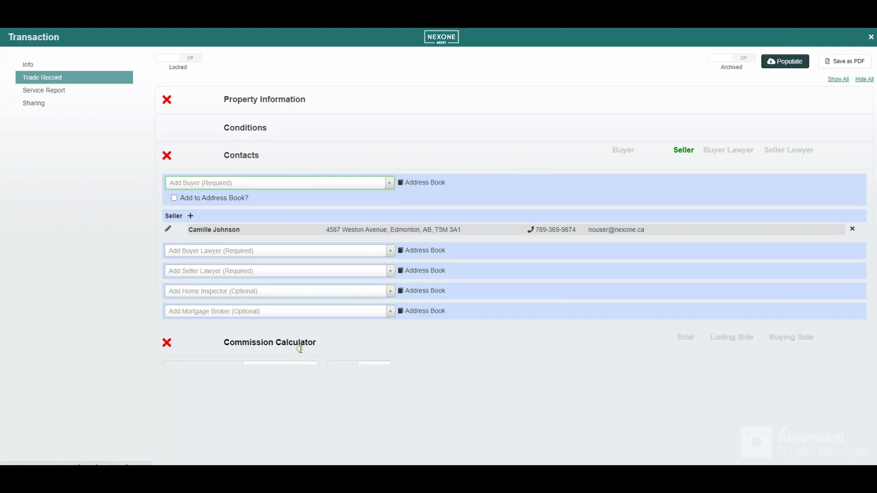
{"action": "left_click", "coordinate": [298, 346]}
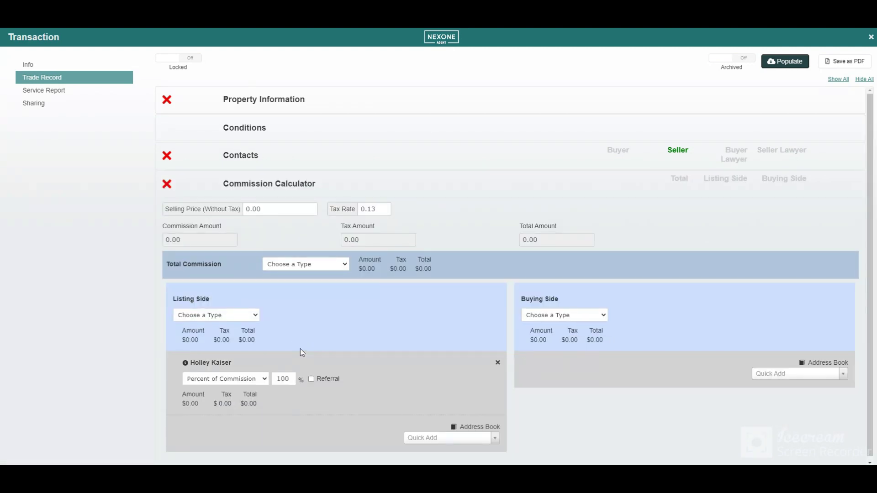
- Add a new service report entry and keep its type as Comment
{"action": "left_click", "coordinate": [81, 95]}
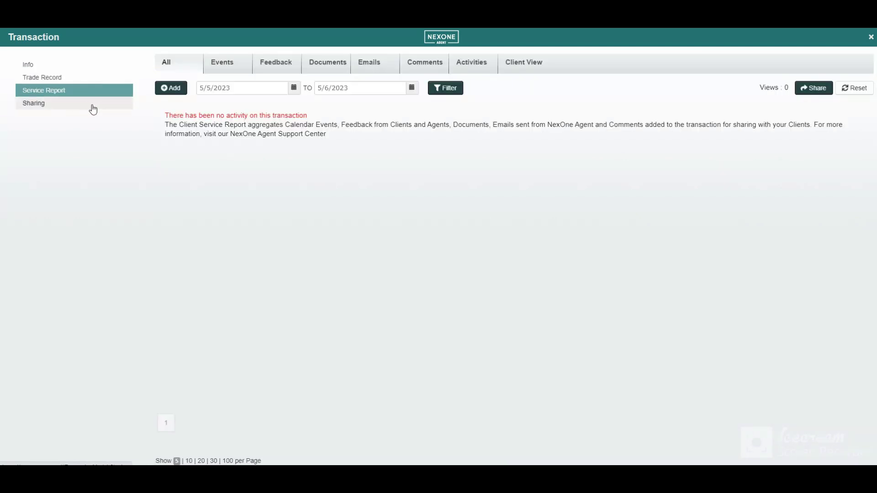
{"action": "left_click", "coordinate": [181, 89]}
{"action": "left_click", "coordinate": [283, 143]}
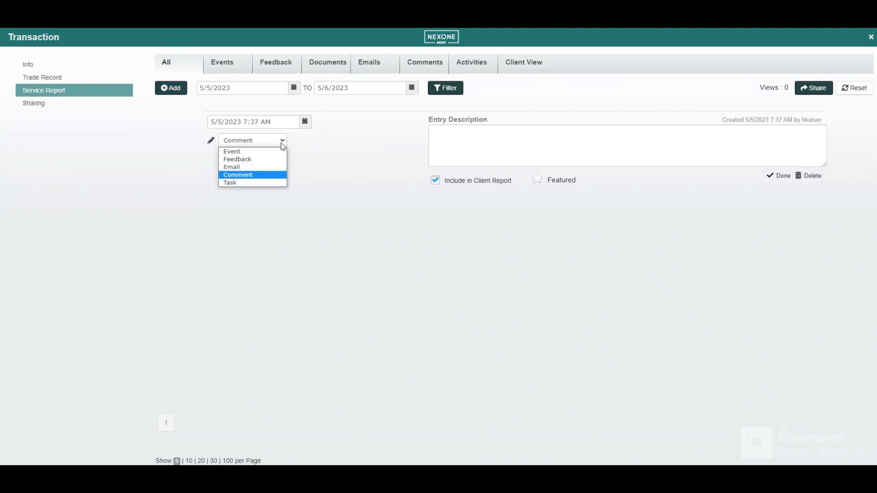
{"action": "left_click", "coordinate": [107, 110]}
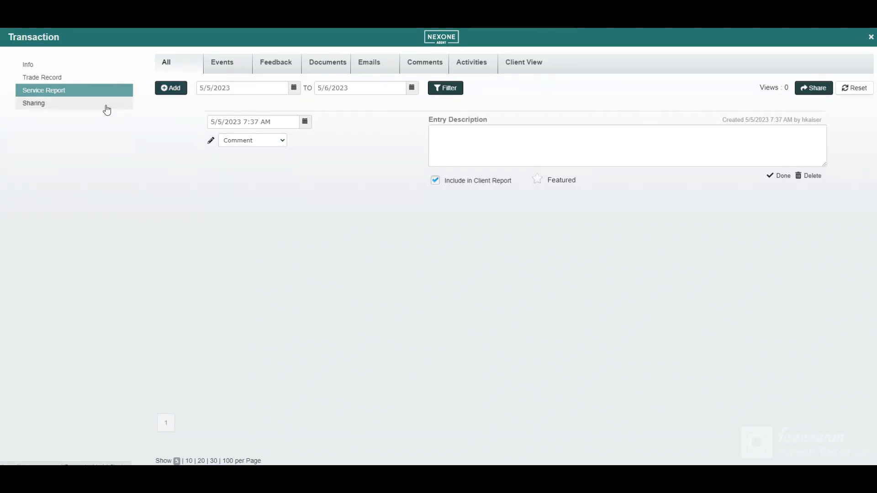
{"action": "left_click", "coordinate": [107, 110]}
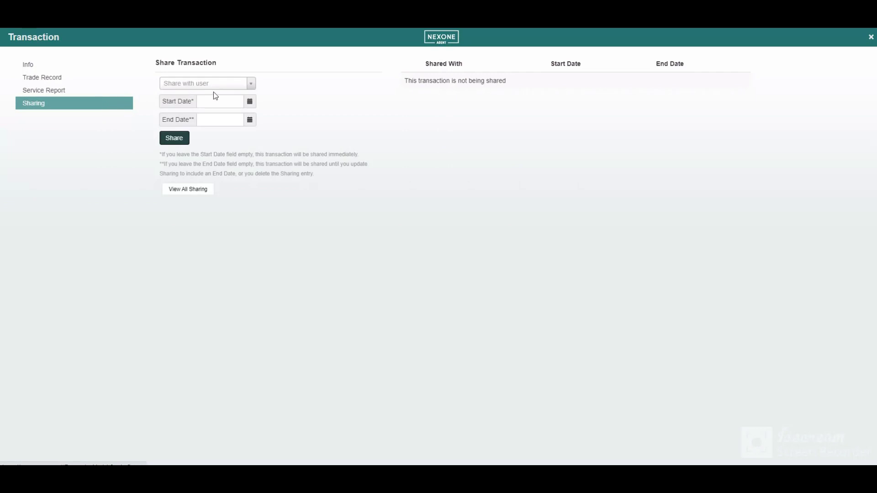
- Show the Share with user list of users the transaction can be shared with
{"action": "left_click", "coordinate": [251, 85]}
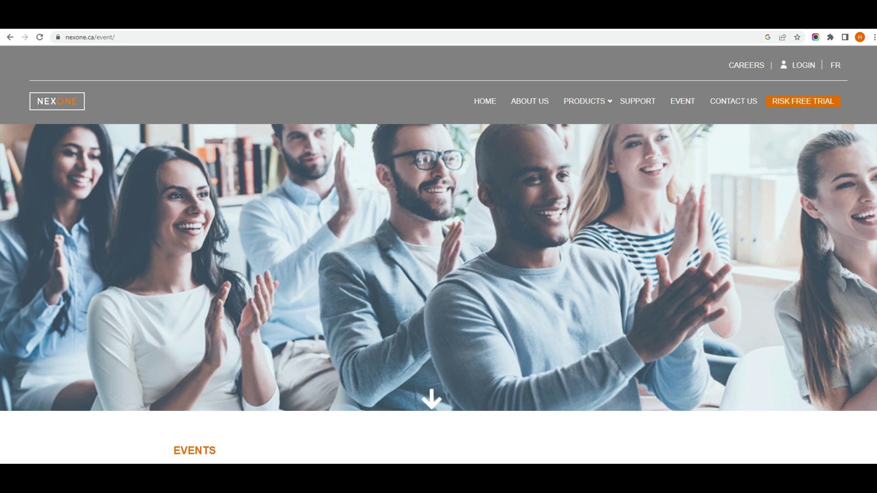
- Scroll the Events page down to the EVENTS section and back to the top
{"action": "scroll", "coordinate": [350, 191], "scroll_direction": "down", "scroll_amount": 5}
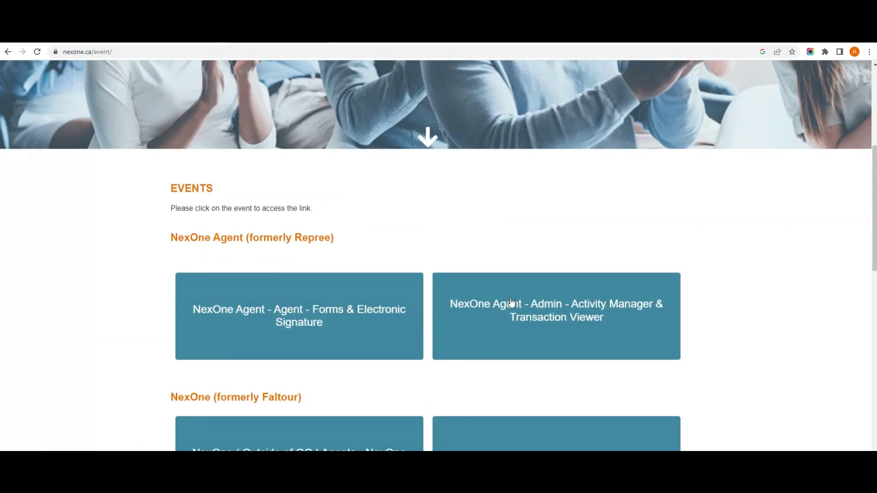
{"action": "scroll", "coordinate": [510, 295], "scroll_direction": "up", "scroll_amount": 6}
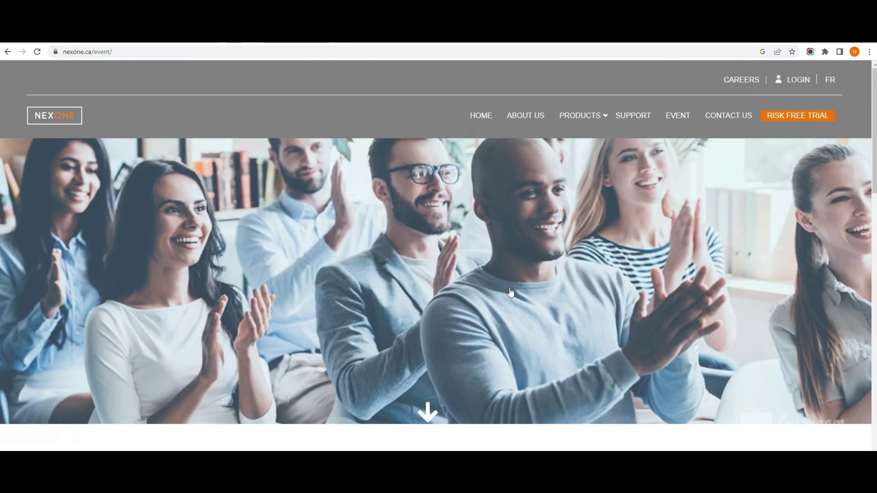